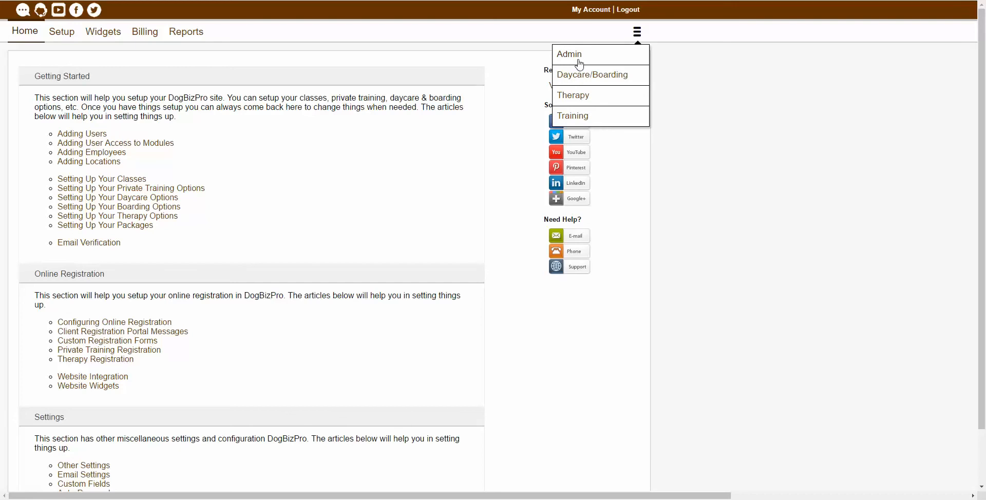
- Open the Online Registration configuration in Setup and locate the Boarding Registration Settings section
click(788, 81)
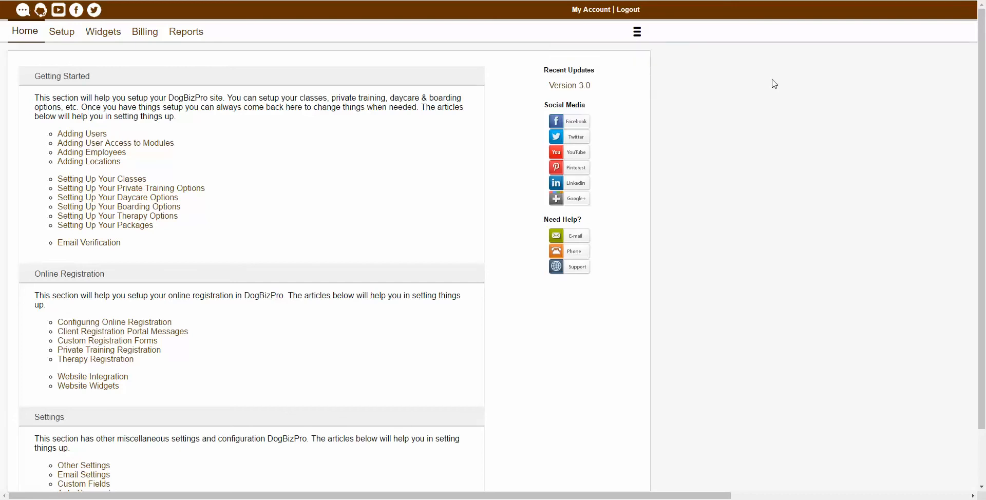
click(61, 37)
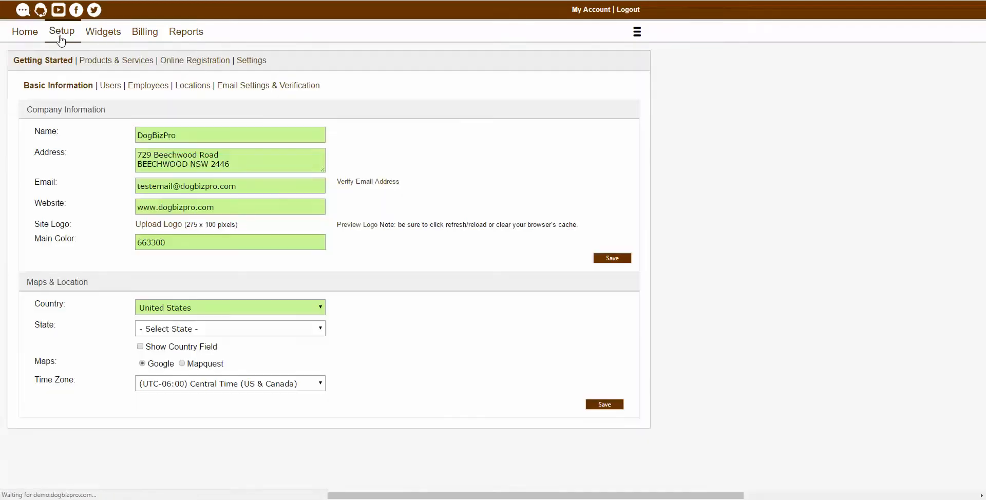
click(195, 61)
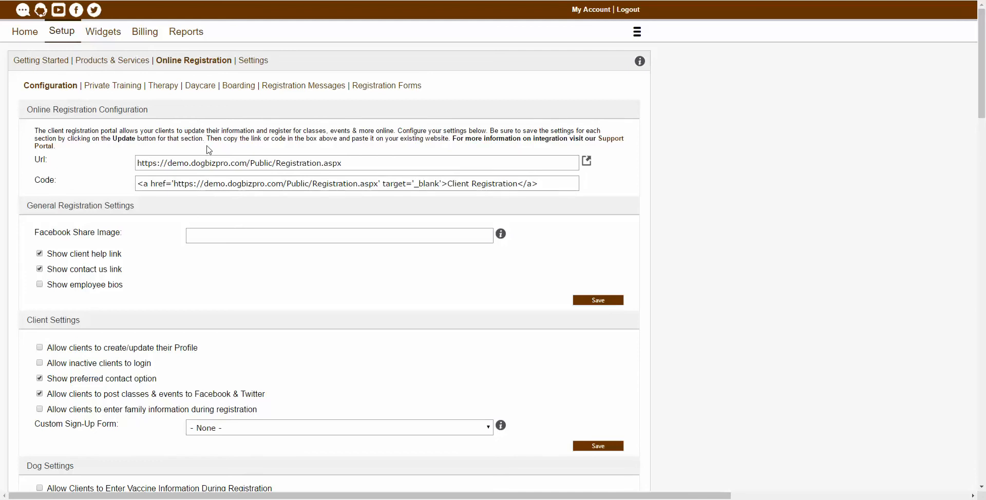
scroll(212, 183, down, 7)
scroll(214, 187, down, 12)
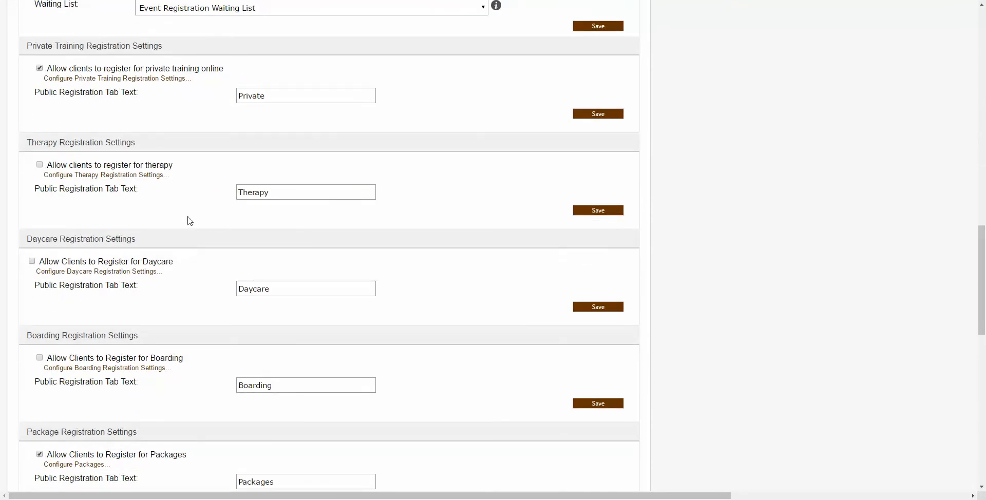
drag(143, 341, 29, 341)
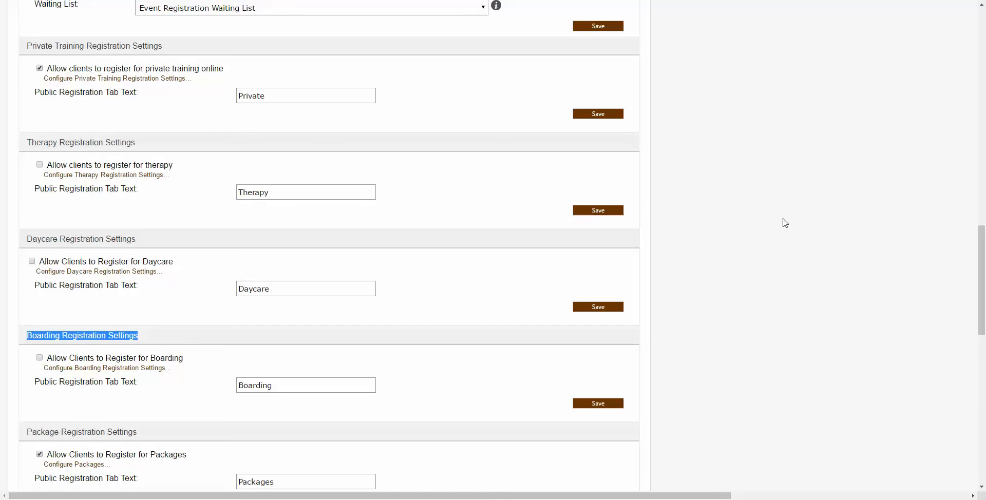
click(225, 356)
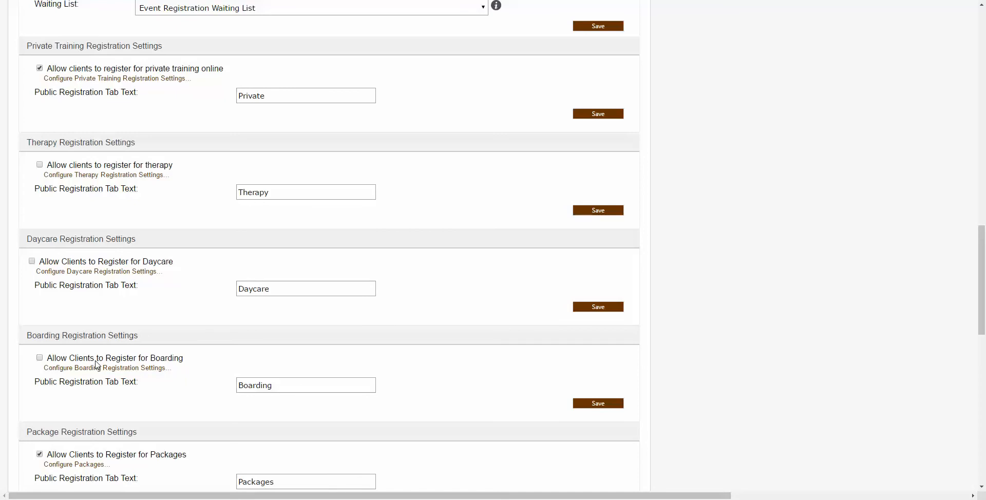
- Allow clients to register for boarding, with BoardingTest as the boarding public registration tab text, and save the section
click(40, 358)
click(40, 359)
scroll(255, 288, down, 3)
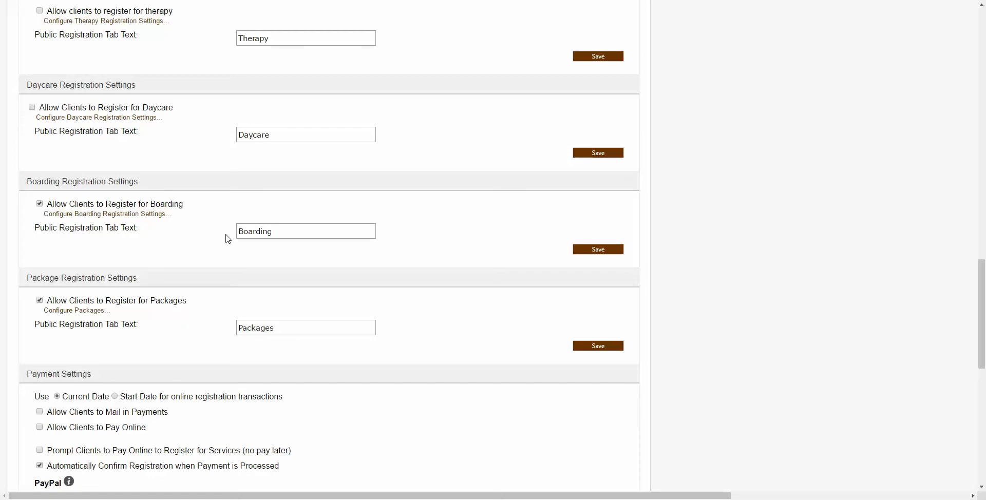
click(300, 231)
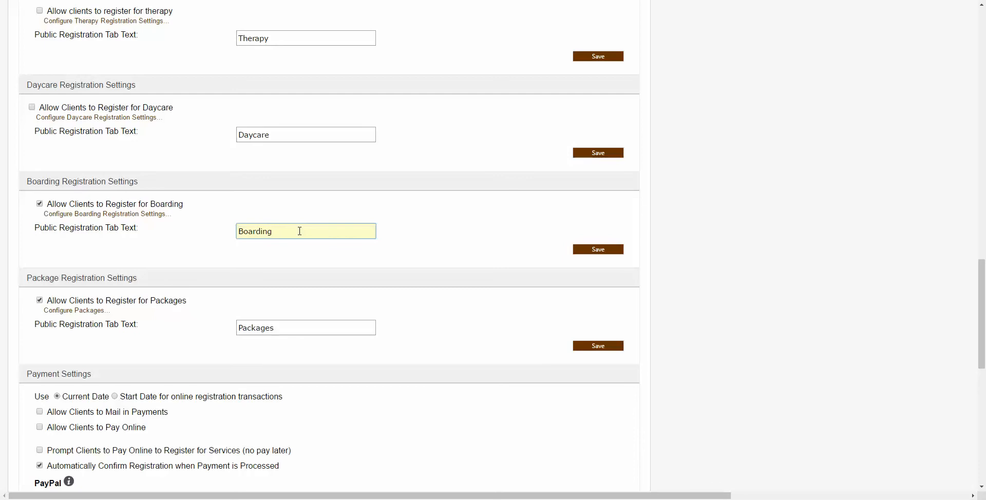
text(Test)
click(465, 220)
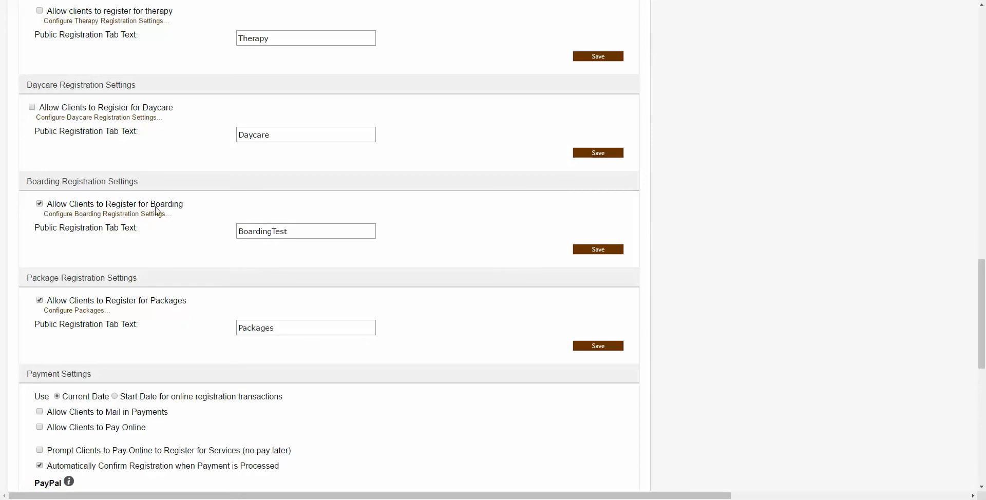
click(609, 251)
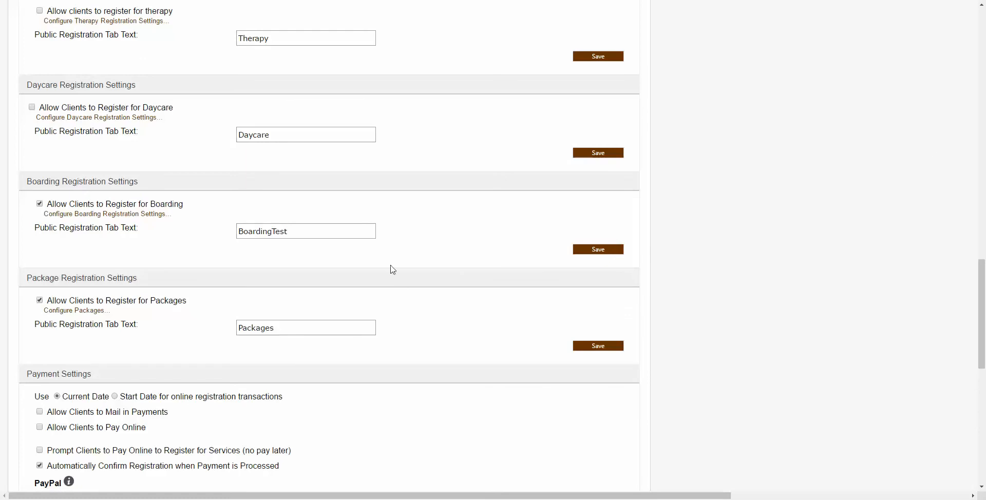
- Open the detailed boarding registration settings and set Monday's availability from 9:00 AM to 5:00 PM
click(130, 216)
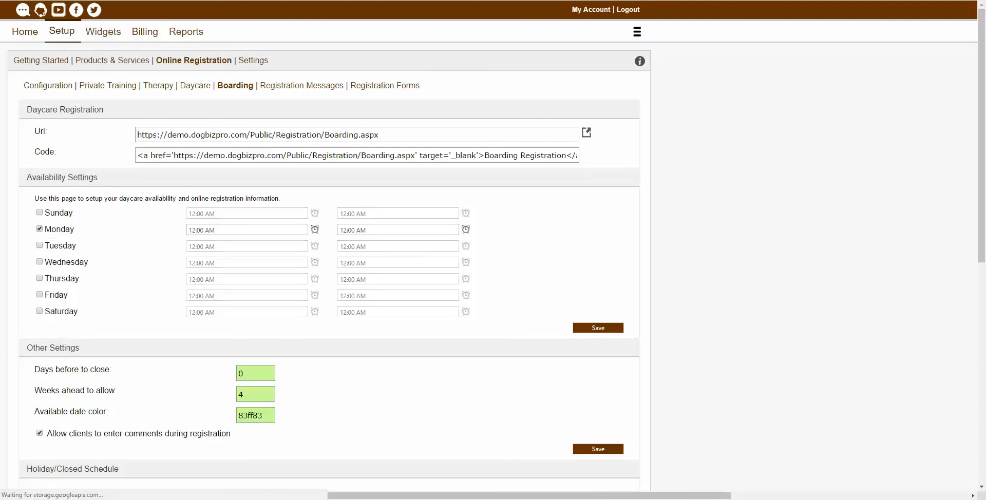
click(315, 230)
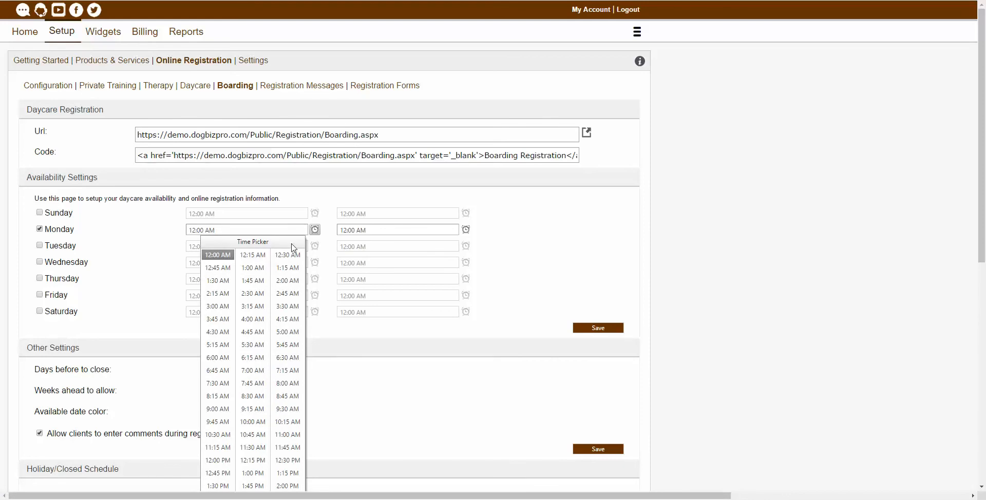
click(219, 409)
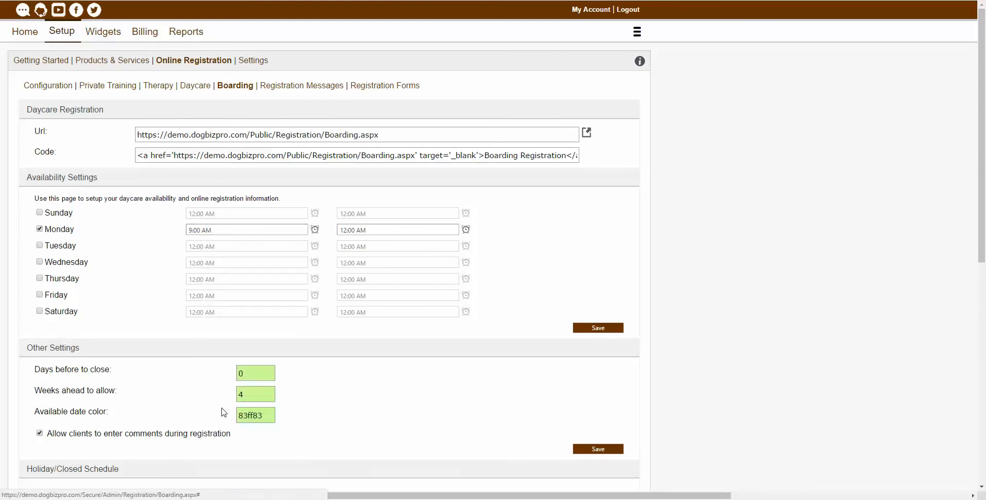
click(466, 230)
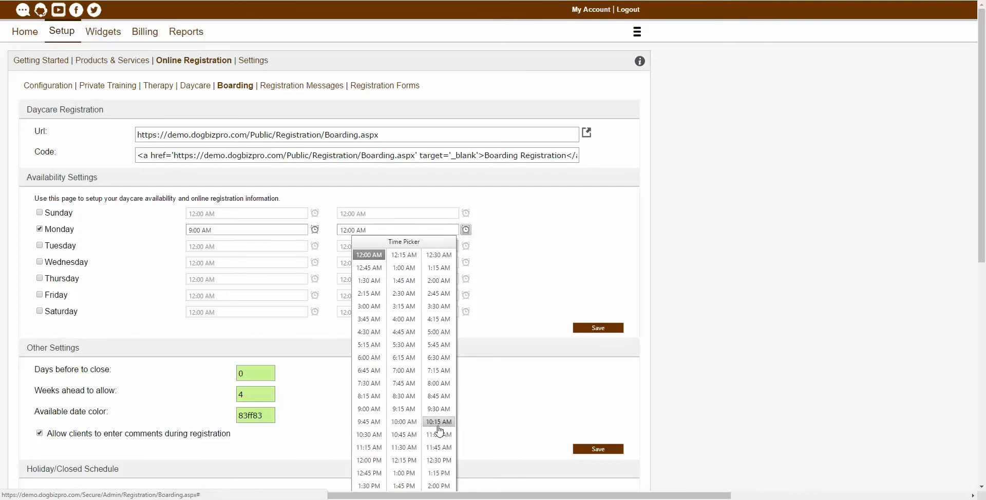
scroll(444, 439, down, 1)
scroll(462, 455, down, 2)
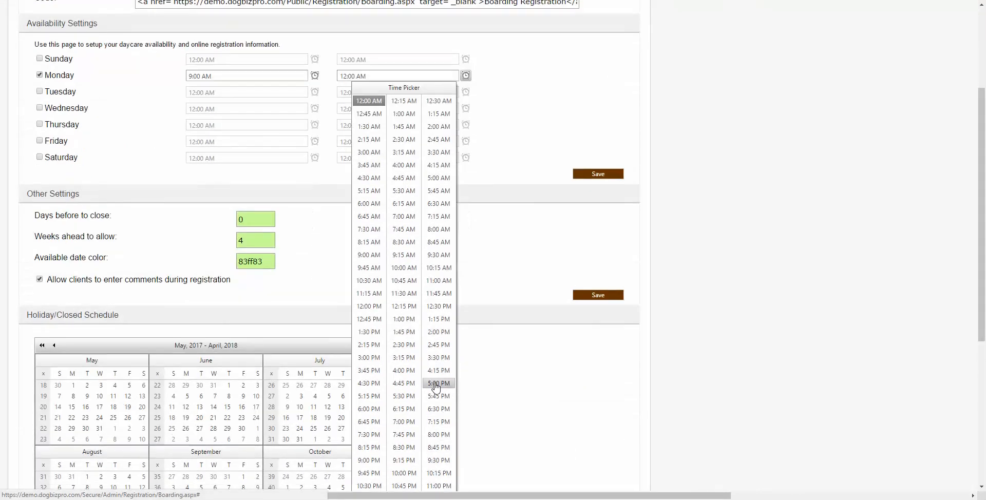
click(439, 389)
- Set both the days before to close and the weeks ahead to allow to 1 for boarding registration
scroll(473, 284, up, 1)
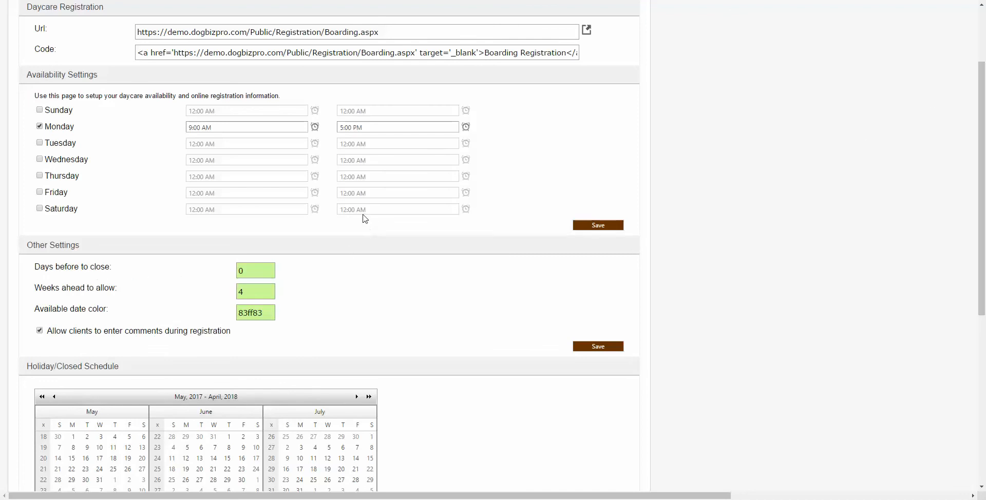
click(257, 272)
text(4)
click(250, 289)
key(BackSpace)
text(1)
click(384, 302)
click(250, 292)
- Set the available date color to FFFF33, disallow client comments during registration, and save the Other Settings
click(262, 314)
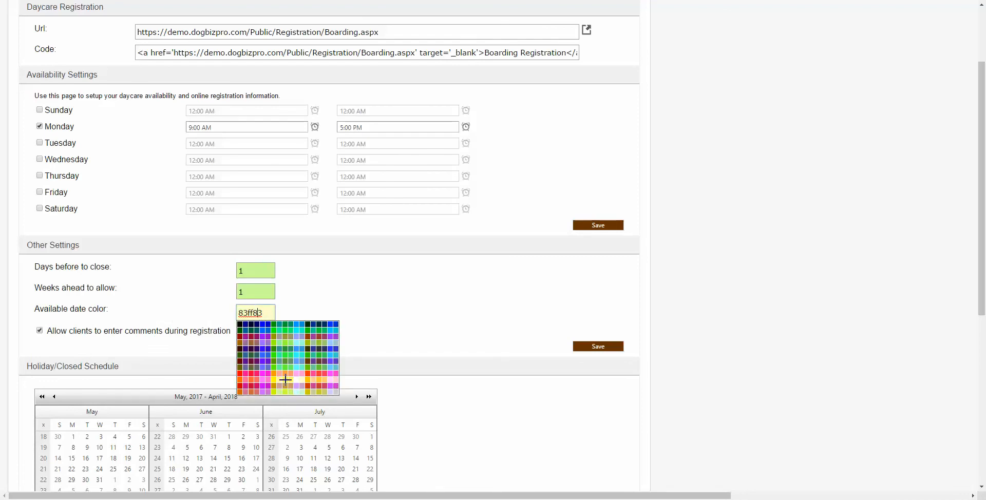
click(286, 379)
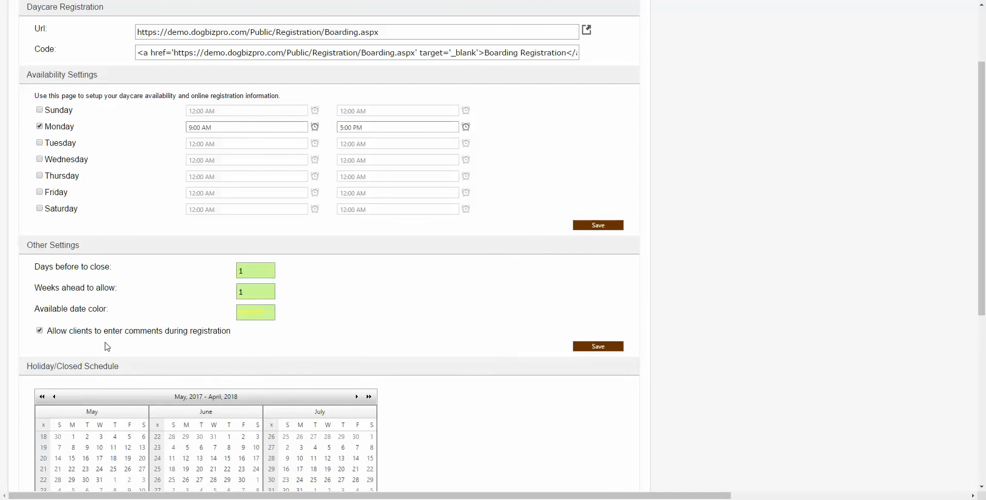
click(39, 331)
click(615, 349)
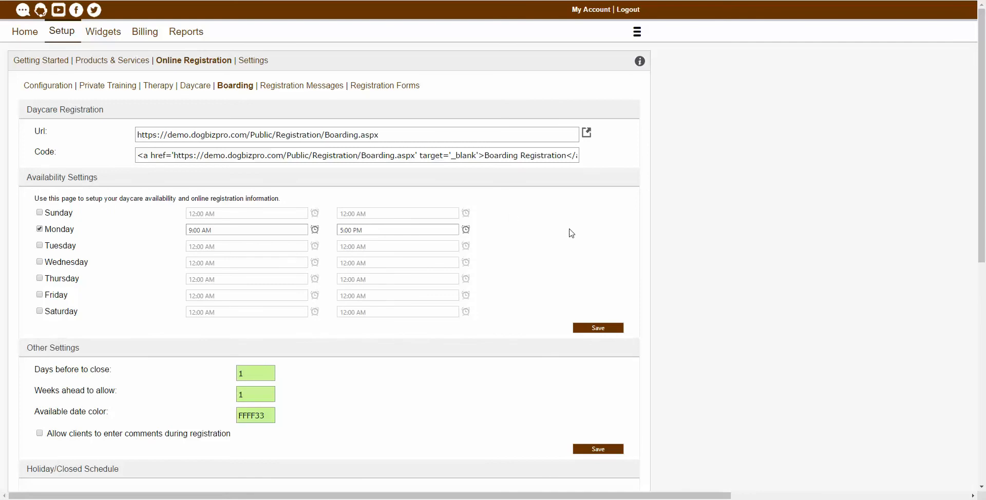
- Mark May 29, 2017 as a closed day in the Holiday/Closed Schedule and save it
scroll(568, 232, down, 4)
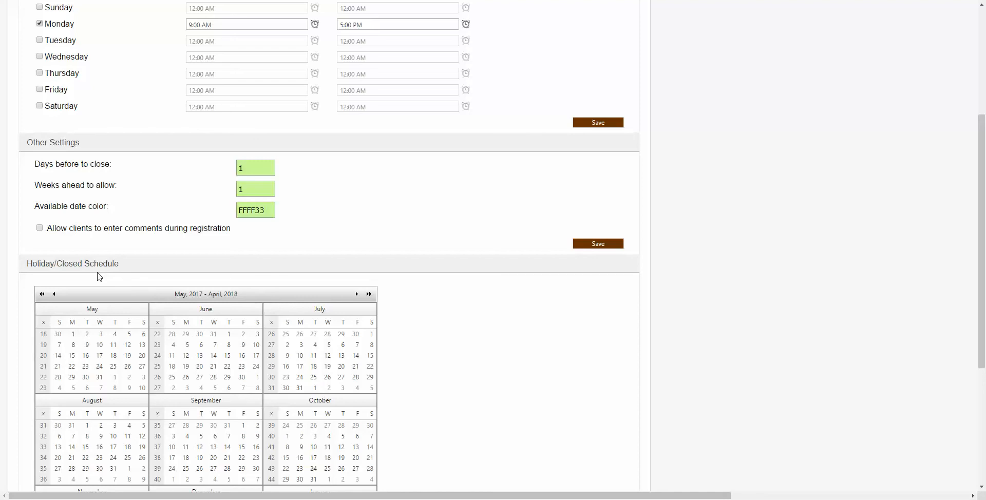
scroll(137, 191, up, 2)
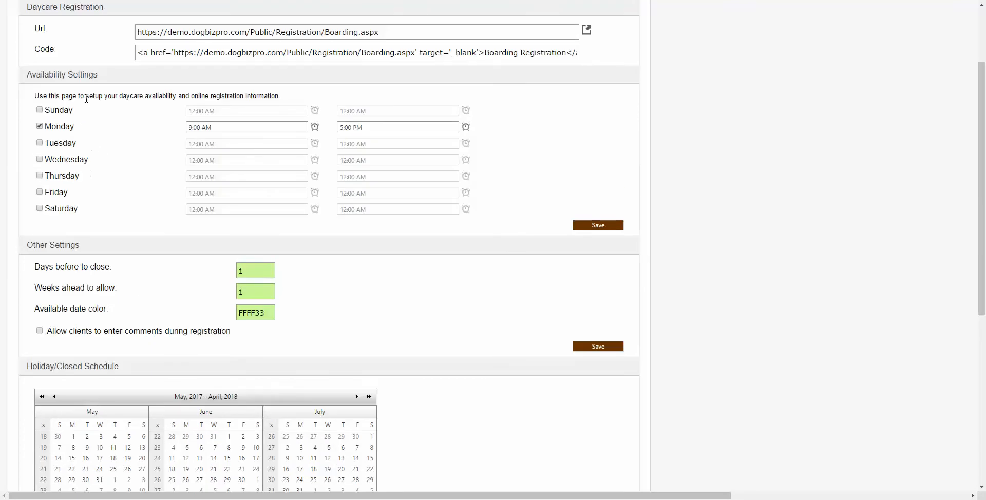
scroll(91, 125, down, 2)
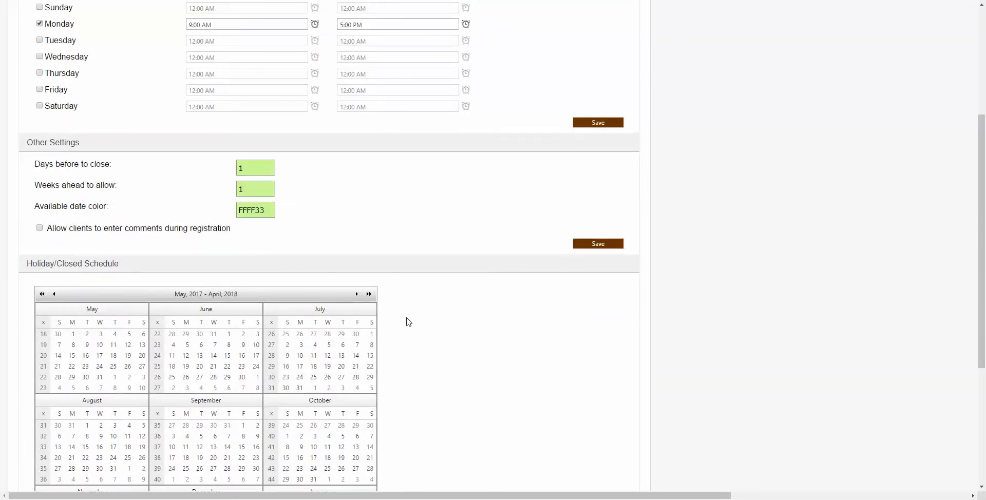
click(72, 378)
scroll(538, 406, down, 4)
click(595, 459)
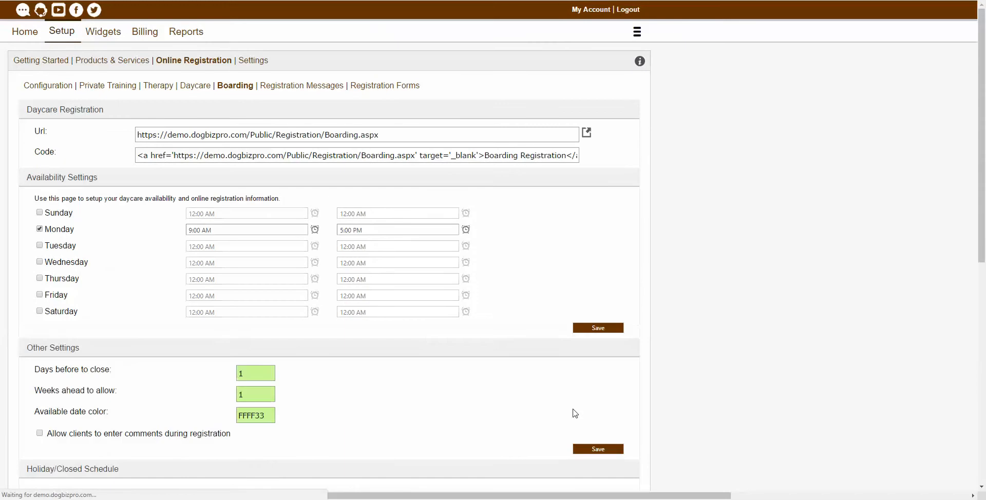
scroll(573, 411, down, 5)
scroll(414, 346, down, 1)
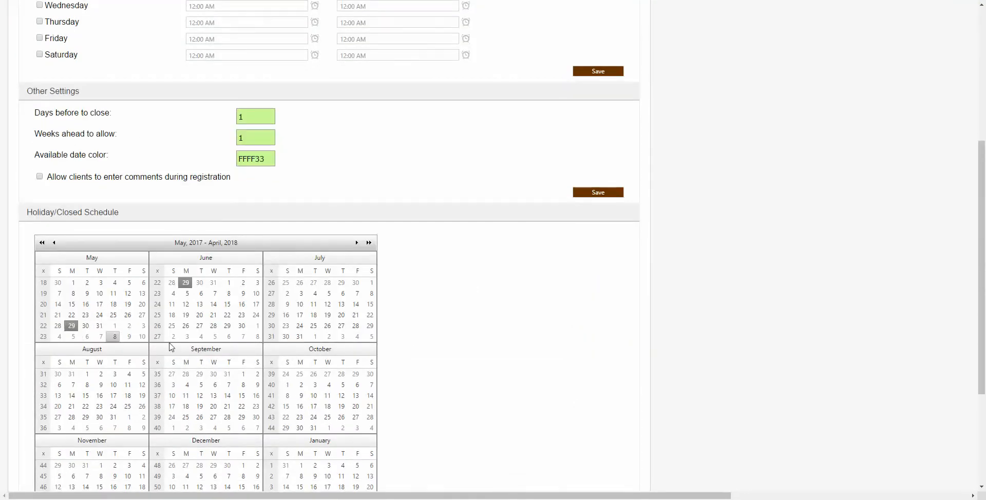